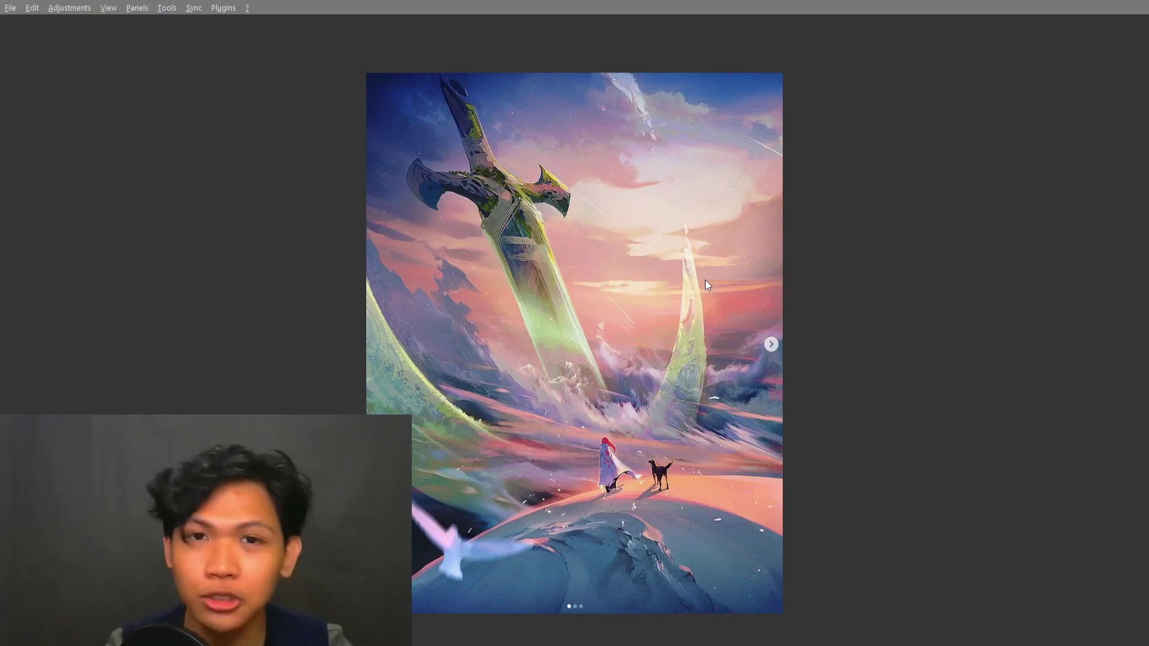
# Browse through the reference illustrations to examine their use of colour.
pyautogui.press('Right')
pyautogui.press('Right')
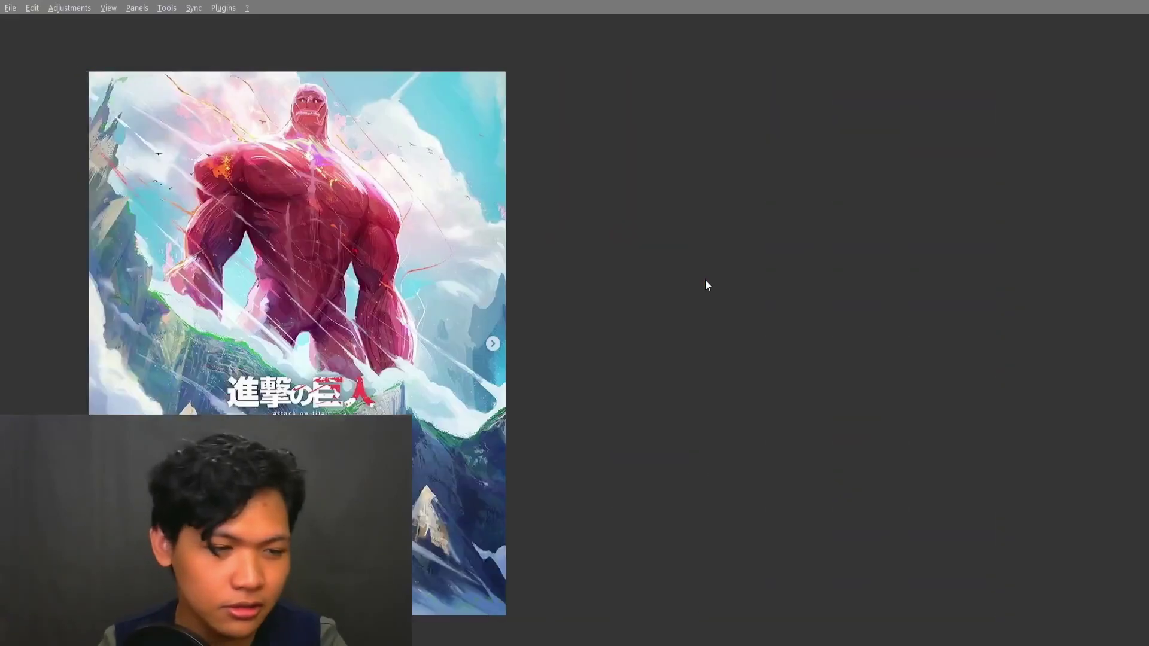
pyautogui.press('Right')
pyautogui.press('Right')
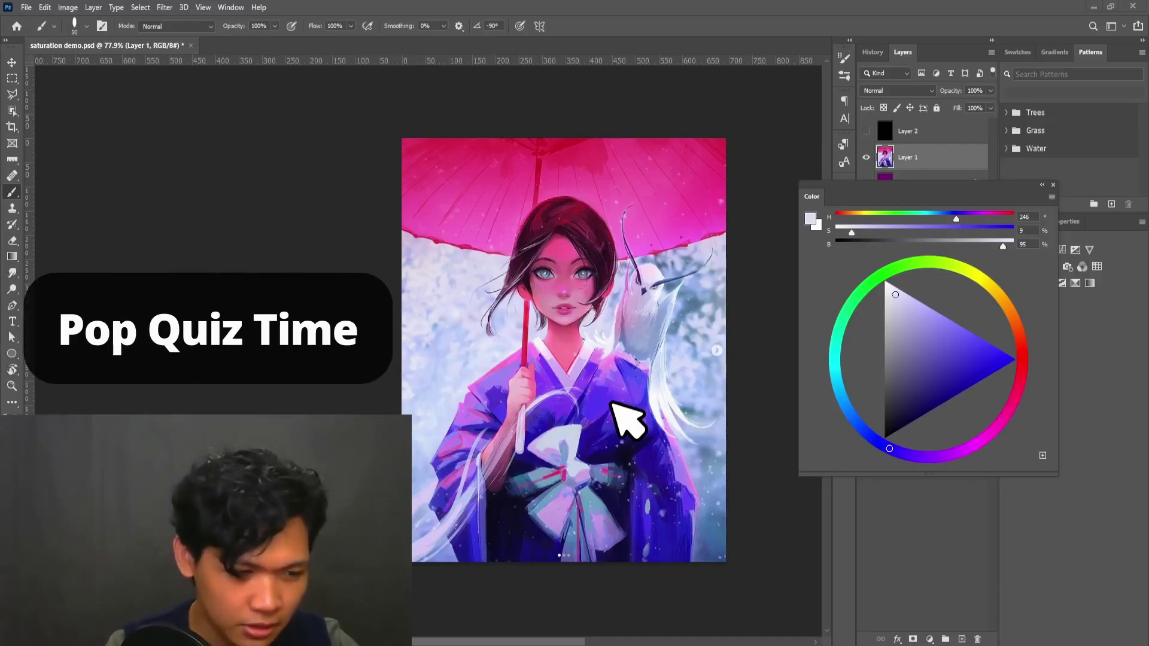
pyautogui.middleClick(610, 405)
pyautogui.middleClick(566, 172)
pyautogui.click(627, 111)
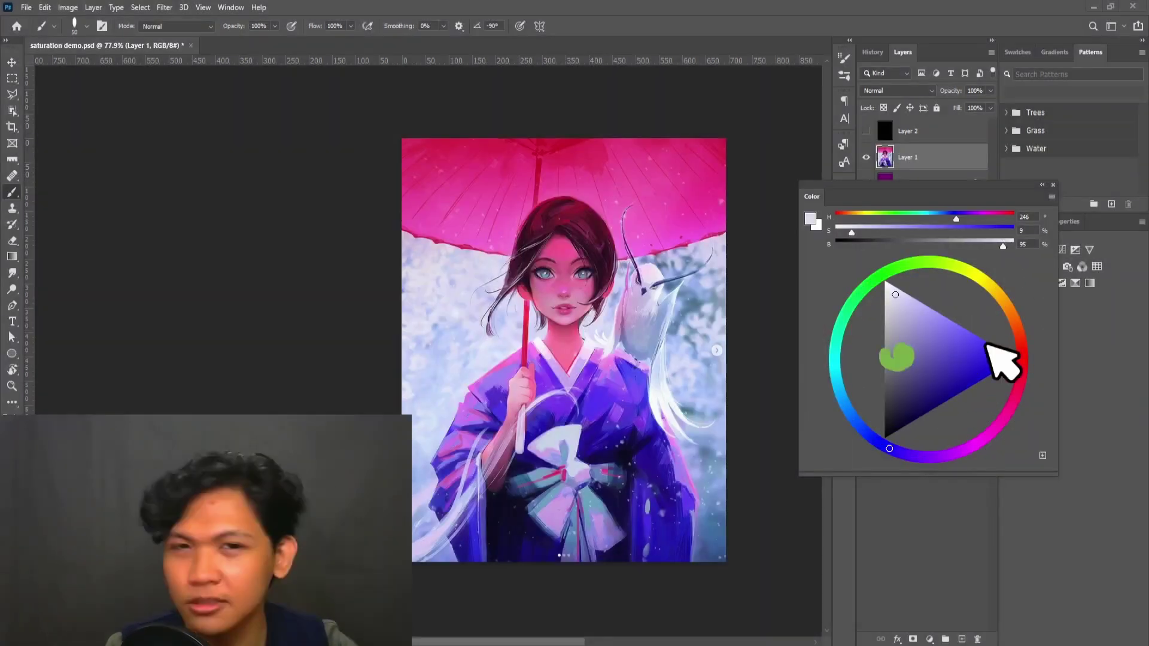
pyautogui.moveTo(979, 292)
pyautogui.mouseDown()
pyautogui.moveTo(1031, 353)
pyautogui.moveTo(992, 404)
pyautogui.moveTo(1038, 359)
pyautogui.moveTo(989, 309)
pyautogui.moveTo(1033, 354)
pyautogui.mouseUp()
pyautogui.click(971, 359)
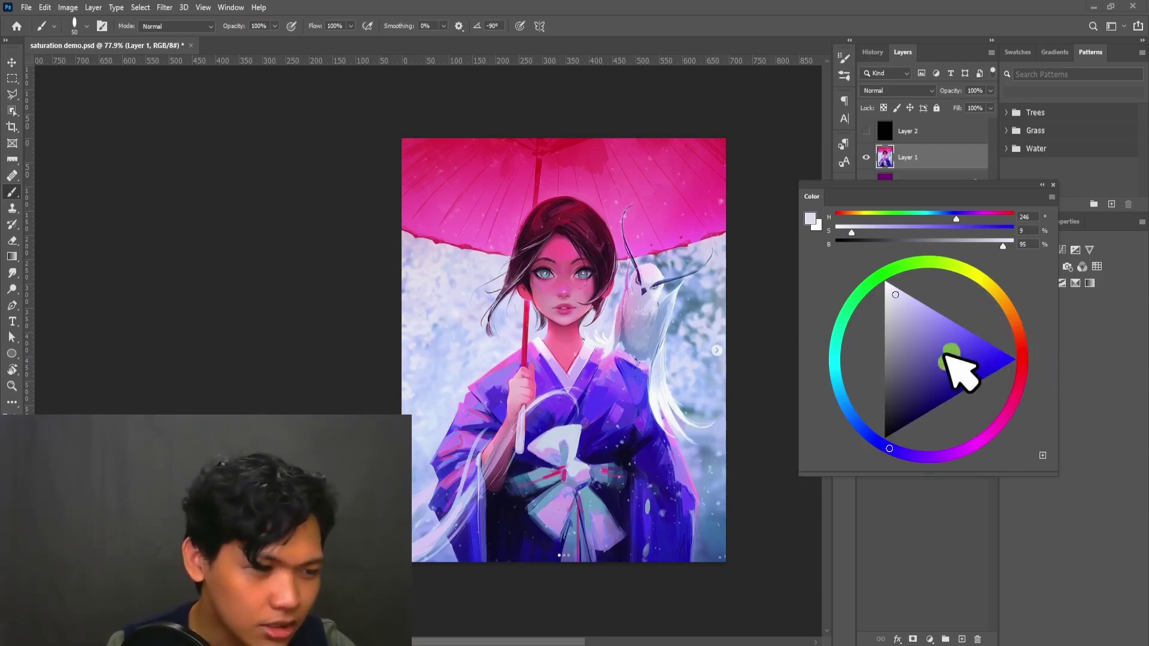
pyautogui.click(948, 355)
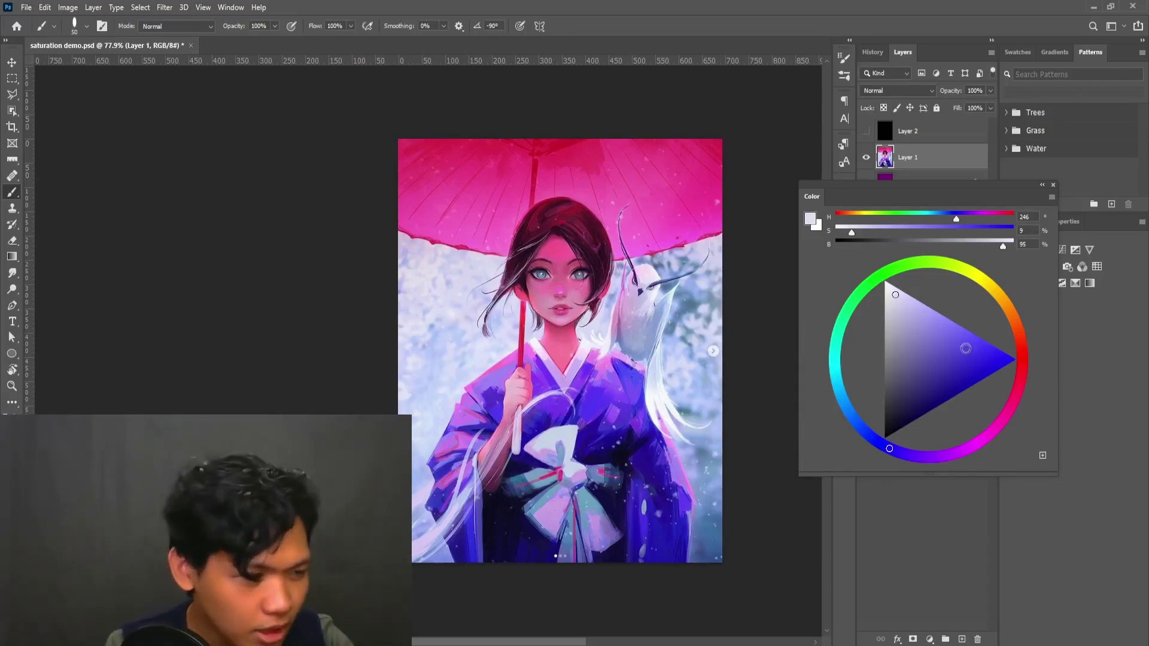
# Choose a fully saturated magenta with hue 325 and 100% brightness, and paint a solid oval patch on the umbrella's upper left part.
pyautogui.moveTo(1018, 368); pyautogui.dragTo(1019, 418)
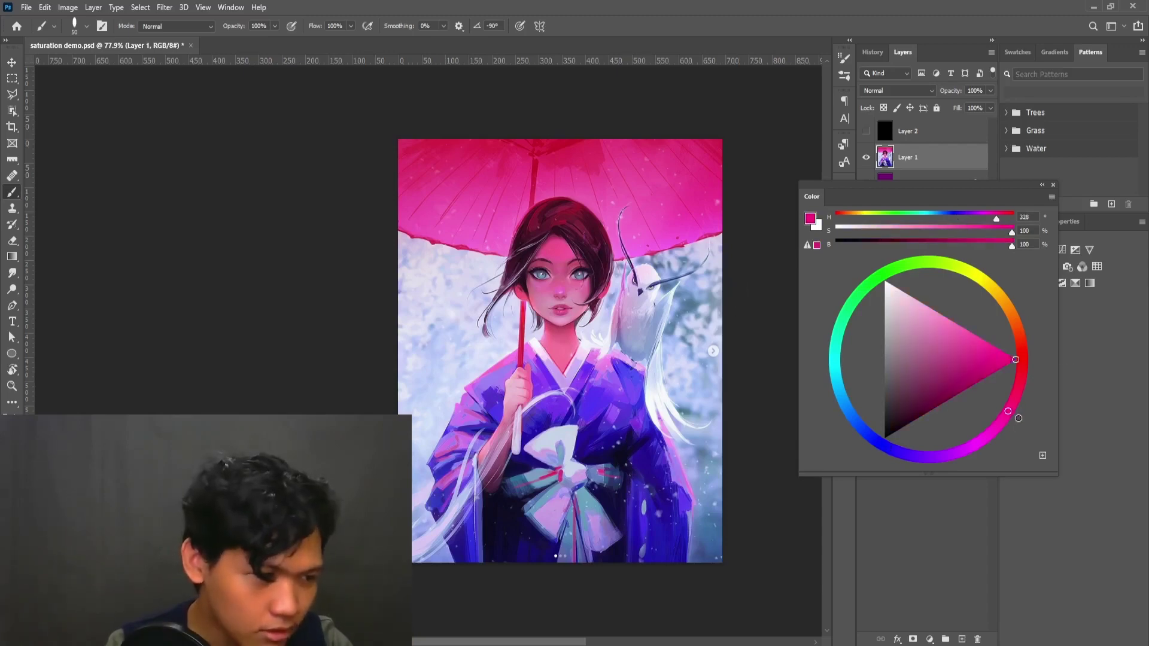
pyautogui.moveTo(519, 256); pyautogui.dragTo(539, 327)
pyautogui.moveTo(543, 307); pyautogui.dragTo(617, 297)
pyautogui.moveTo(450, 375); pyautogui.dragTo(543, 291)
pyautogui.moveTo(512, 281); pyautogui.dragTo(482, 254)
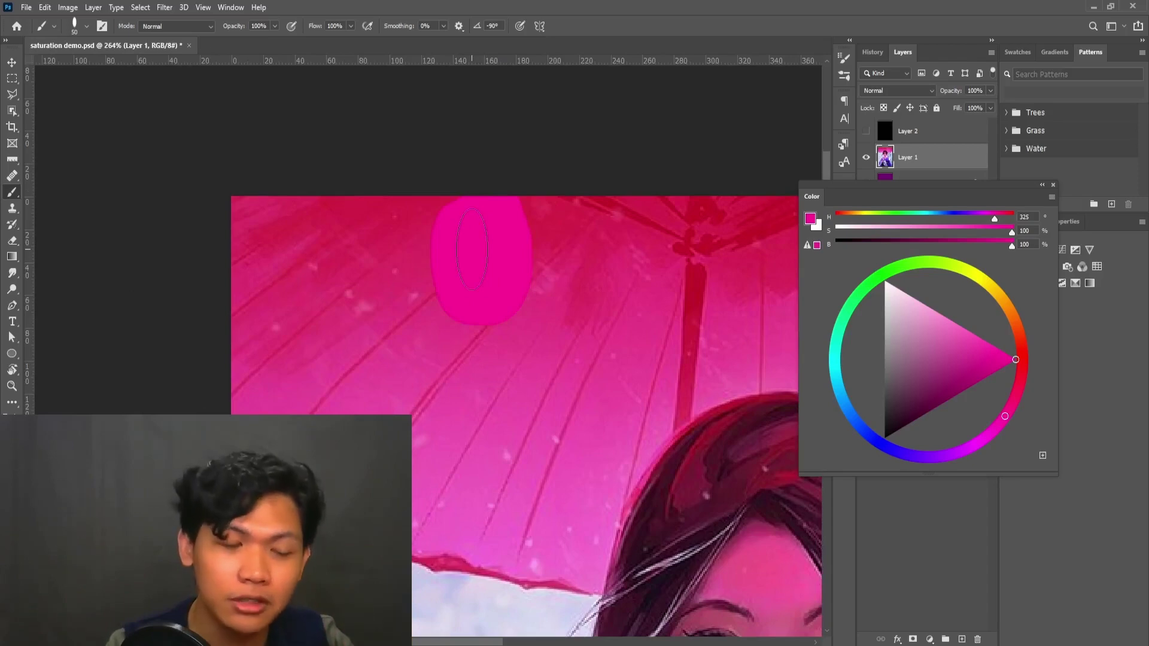
# Sample the umbrella's red and pink areas near the magenta patch to compare their saturation on the colour wheel.
pyautogui.moveTo(519, 285)
pyautogui.mouseDown()
pyautogui.moveTo(509, 274)
pyautogui.moveTo(564, 268)
pyautogui.moveTo(559, 234)
pyautogui.moveTo(716, 287)
pyautogui.moveTo(669, 250)
pyautogui.moveTo(755, 310)
pyautogui.mouseUp()
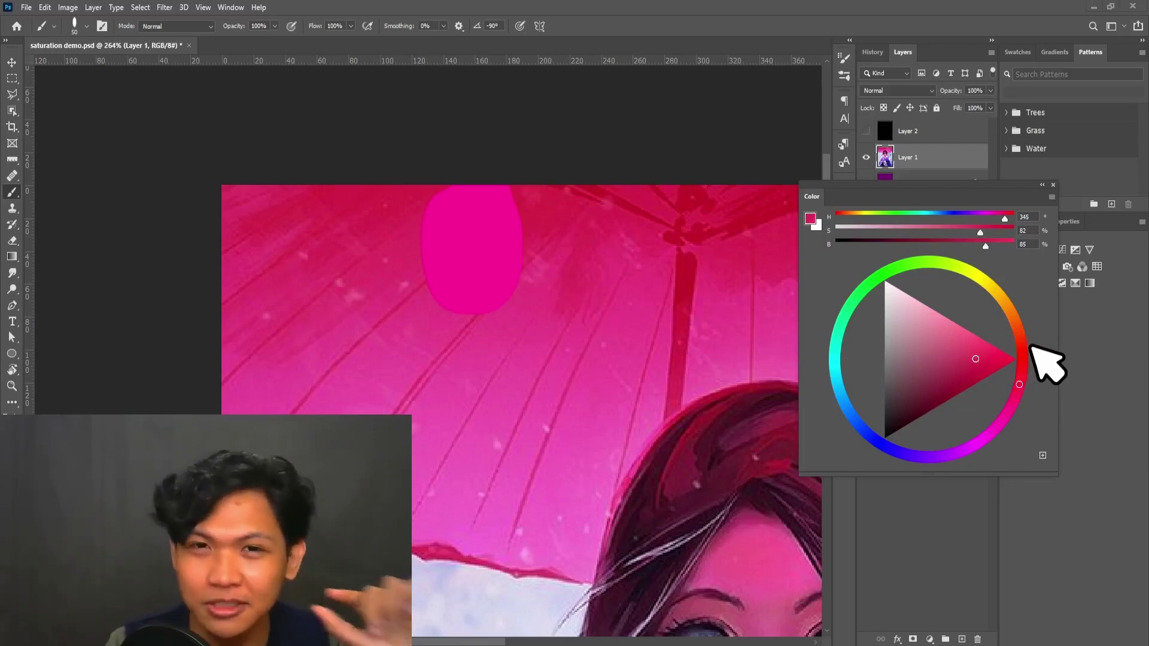
pyautogui.scroll(-3, 551, 190)
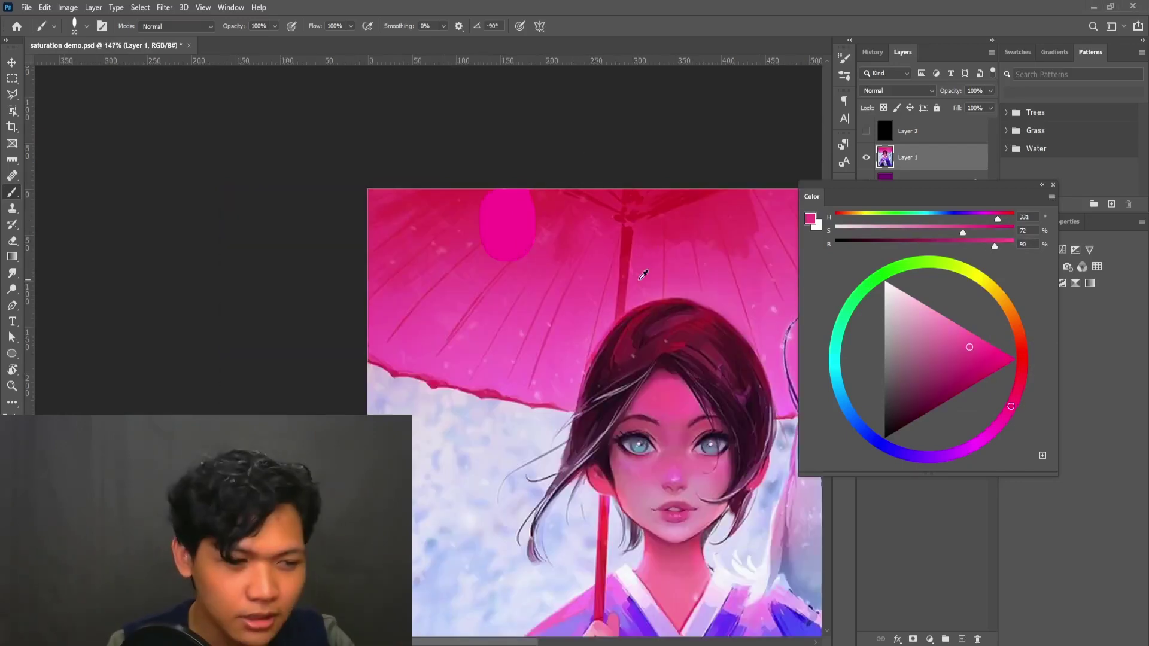
pyautogui.moveTo(580, 207)
pyautogui.mouseDown()
pyautogui.moveTo(595, 221)
pyautogui.moveTo(673, 225)
pyautogui.mouseUp()
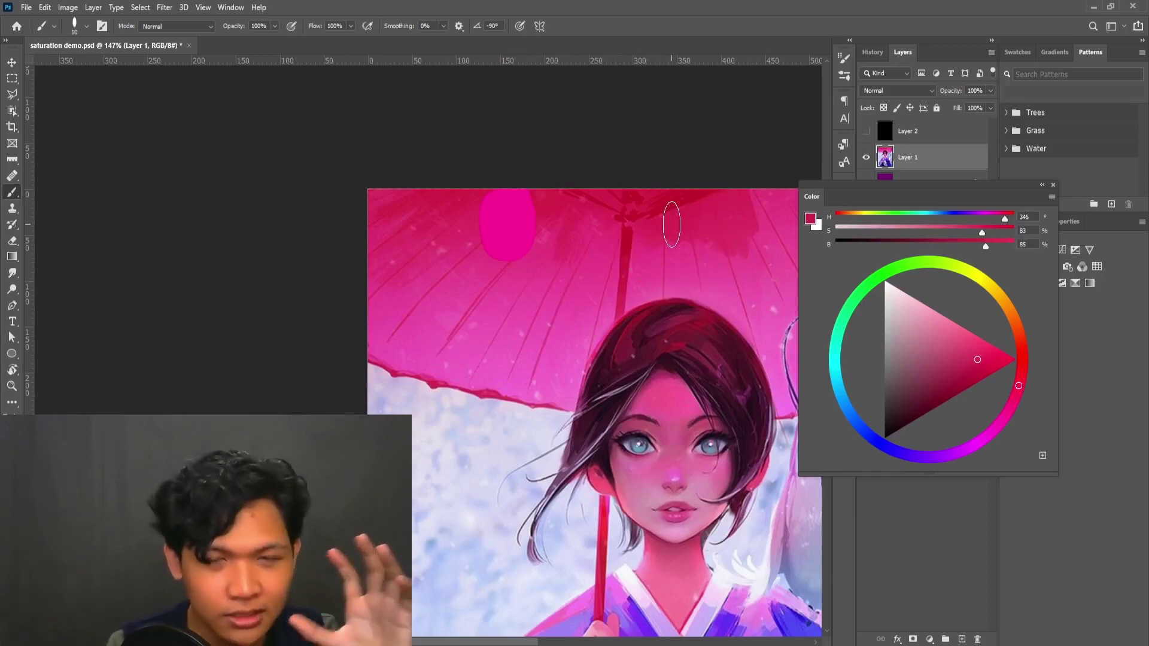
pyautogui.moveTo(671, 225); pyautogui.dragTo(586, 191)
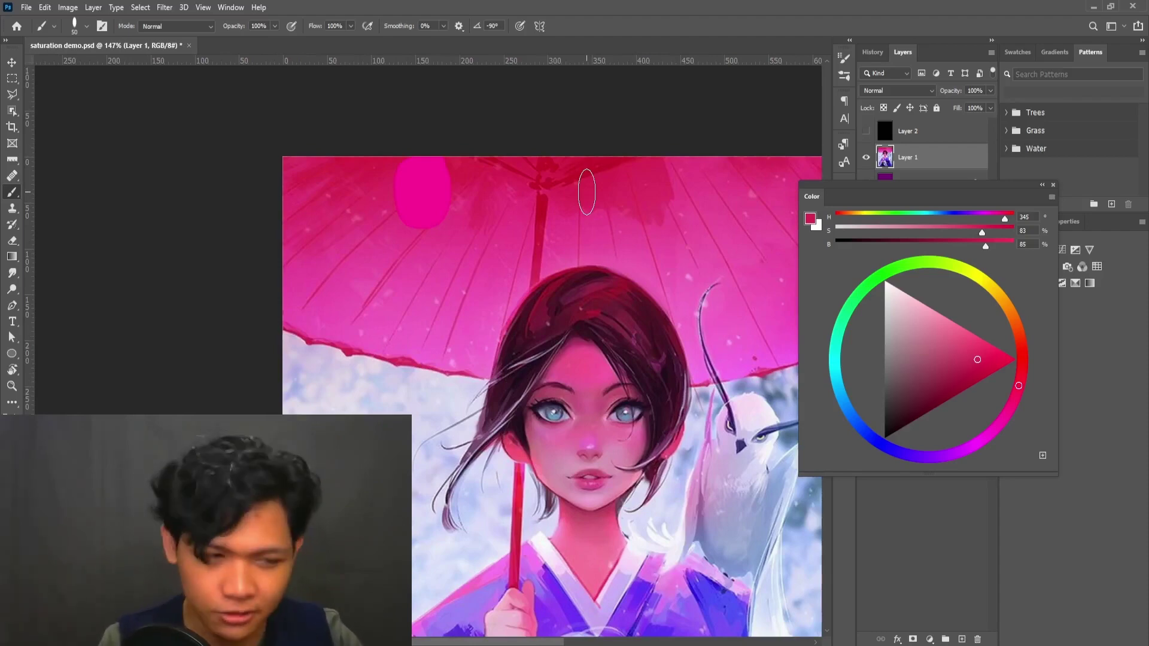
# Sample the blue-violet of the kimono below the collar to check its saturation, and return to the whole figure.
pyautogui.moveTo(612, 304); pyautogui.dragTo(584, 164)
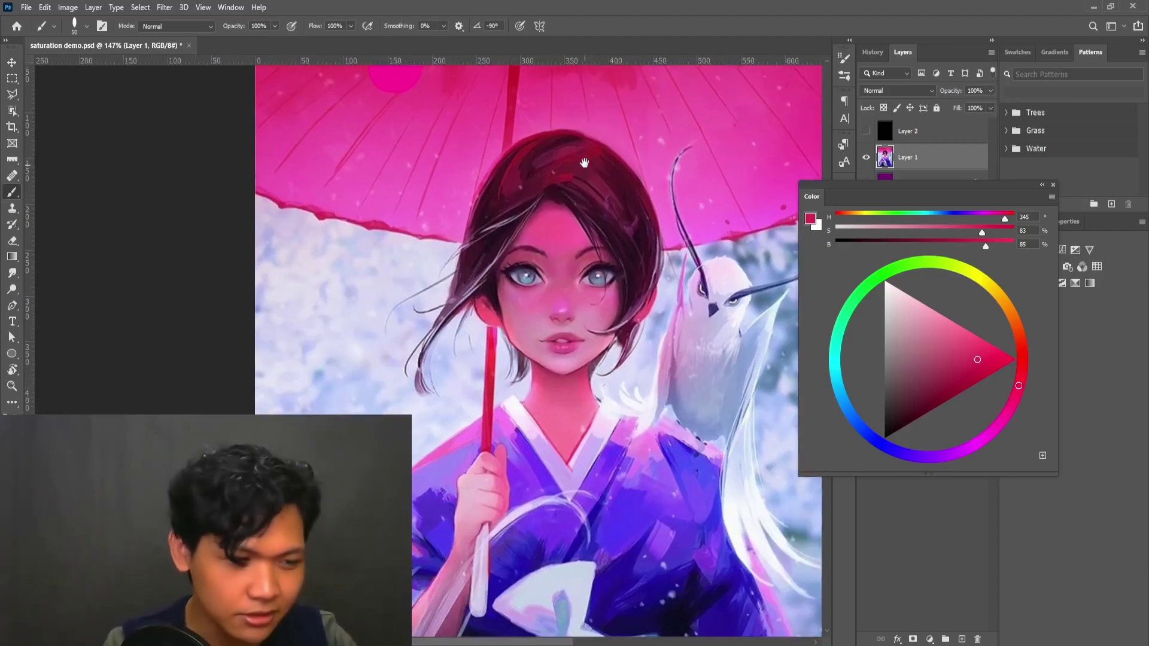
pyautogui.moveTo(660, 364); pyautogui.dragTo(627, 278)
pyautogui.keyDown('alt'); pyautogui.click(594, 423); pyautogui.keyUp('alt')
pyautogui.moveTo(594, 418); pyautogui.dragTo(628, 473)
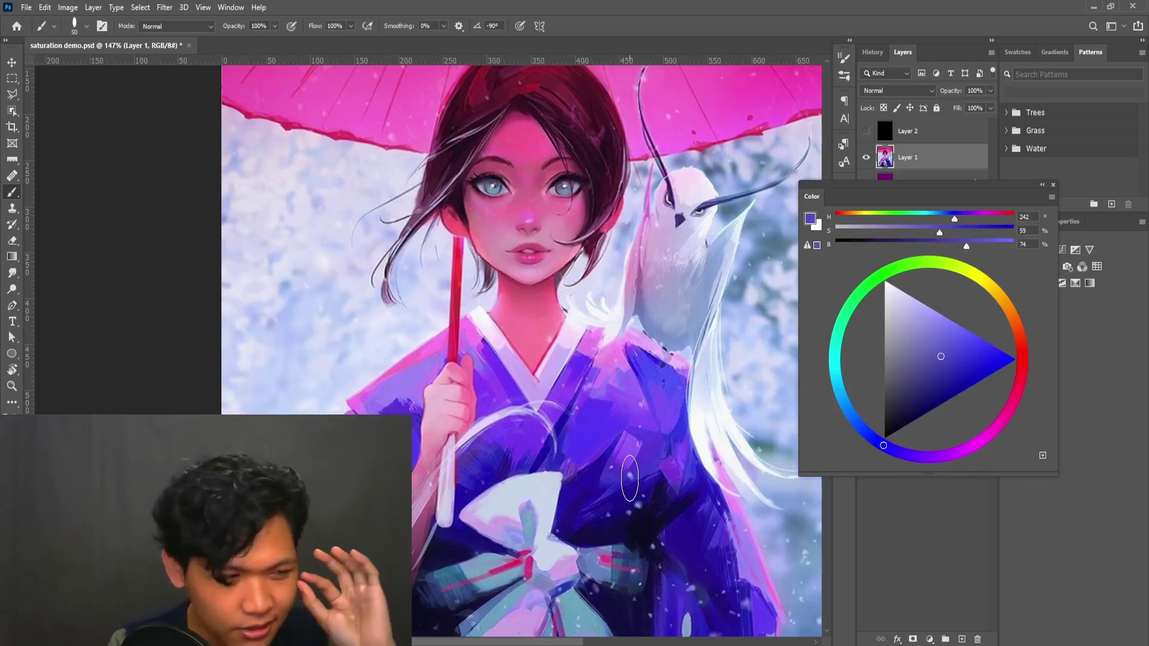
pyautogui.scroll(-7, 512, 476)
pyautogui.moveTo(570, 446); pyautogui.dragTo(615, 407)
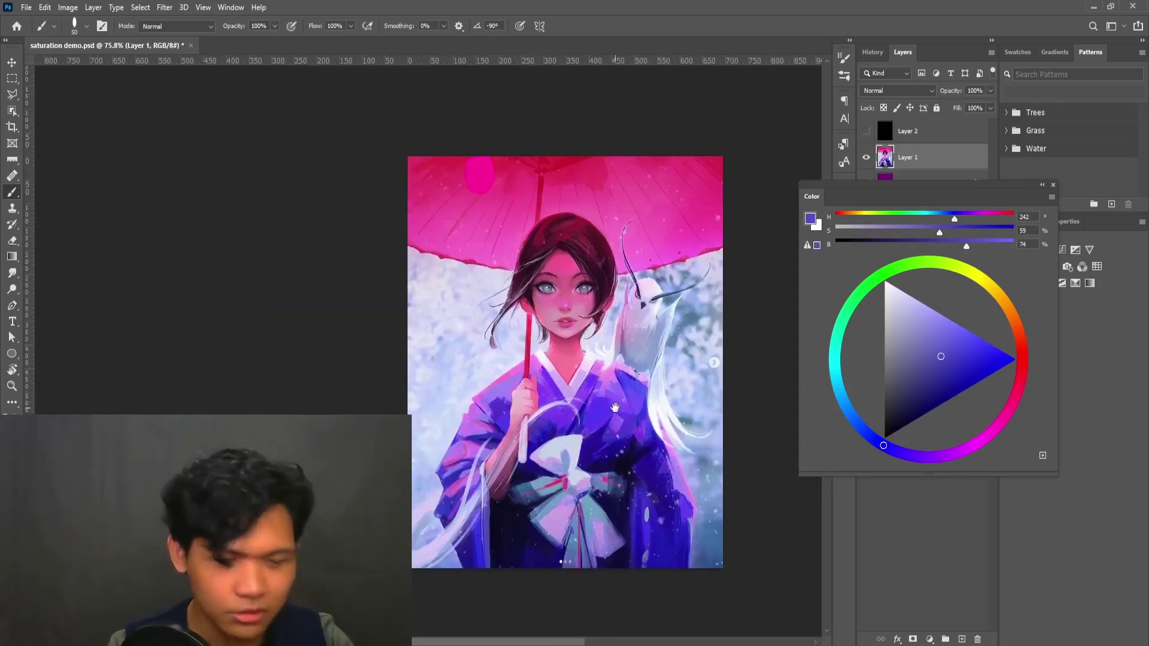
# Sample several points along the red rim of the umbrella, where it meets the pale background, to check their saturation.
pyautogui.moveTo(506, 334); pyautogui.dragTo(563, 388)
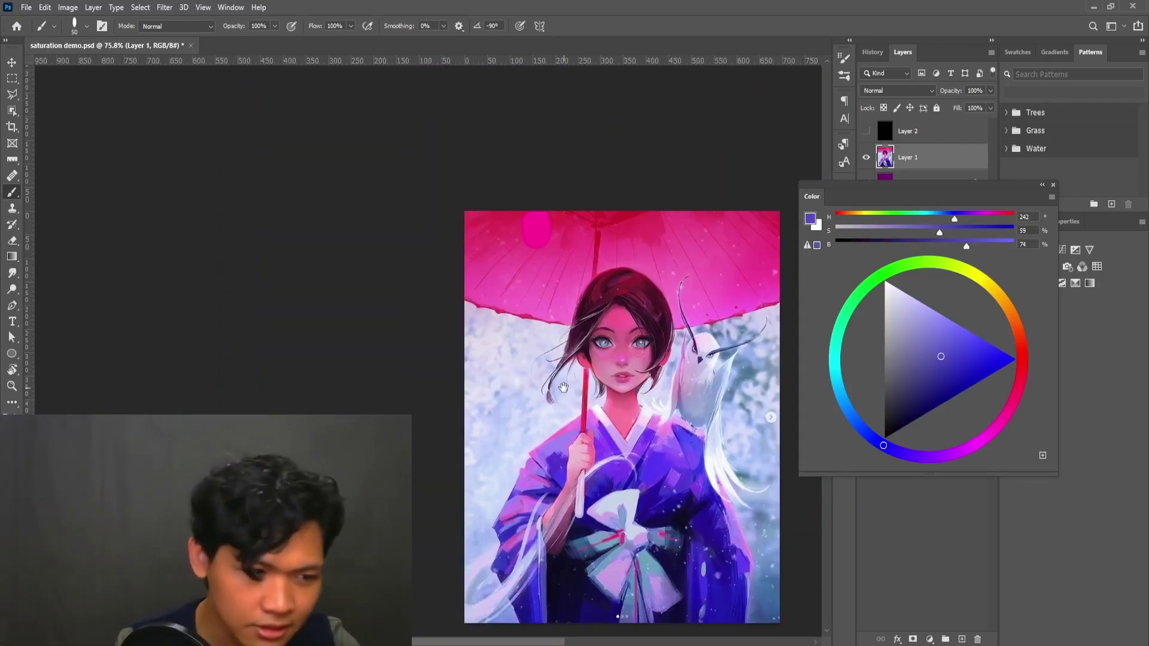
pyautogui.click(507, 305)
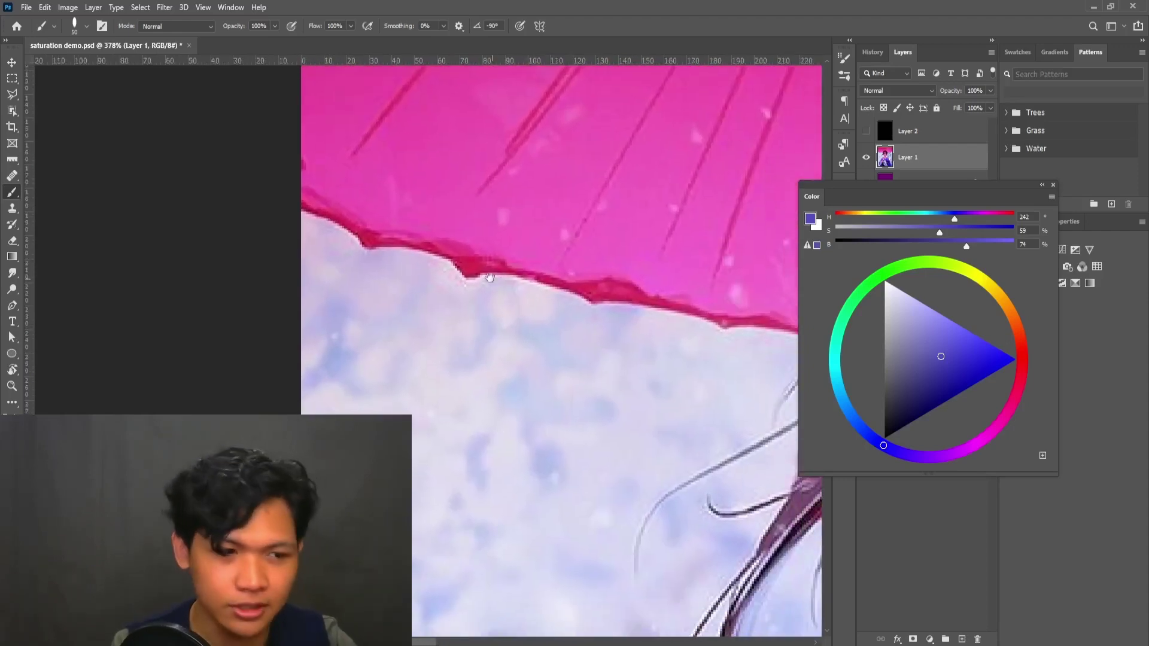
pyautogui.moveTo(565, 349); pyautogui.dragTo(477, 326)
pyautogui.moveTo(487, 311); pyautogui.dragTo(442, 305)
pyautogui.keyDown('alt'); pyautogui.click(412, 261); pyautogui.keyUp('alt')
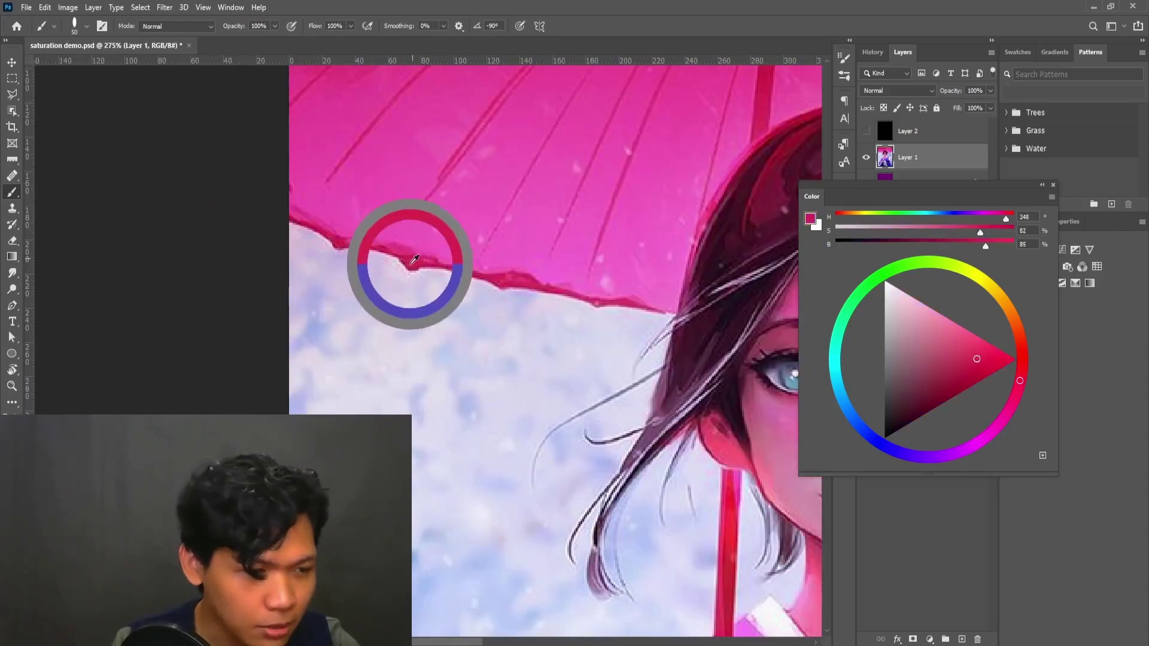
pyautogui.moveTo(413, 256); pyautogui.dragTo(410, 254)
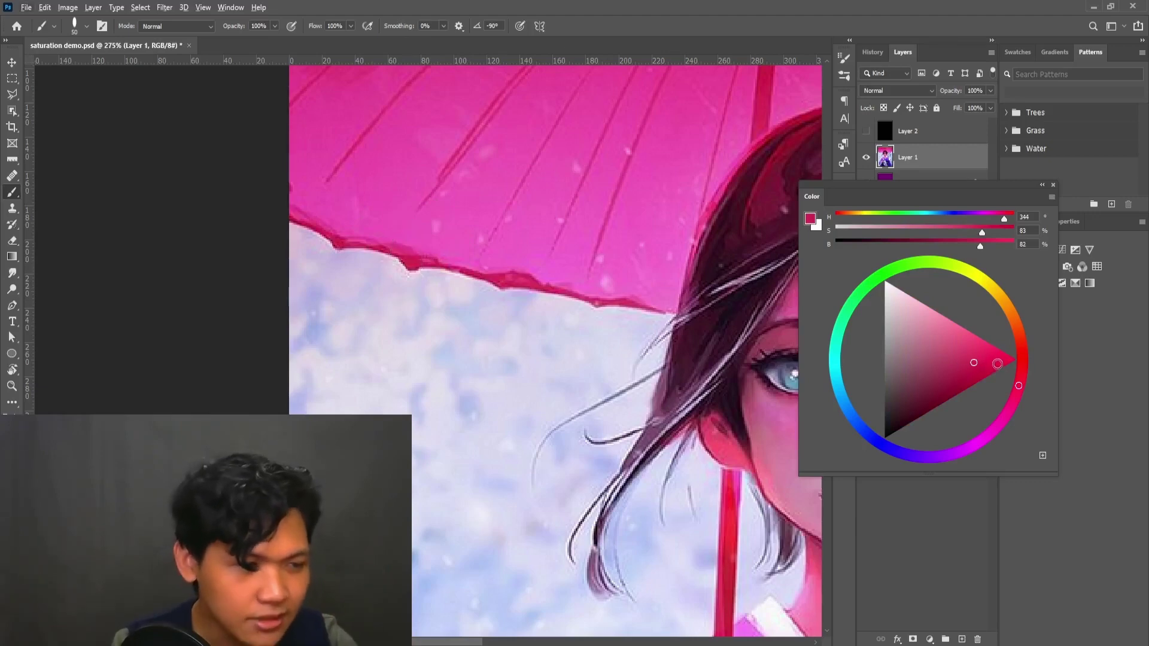
pyautogui.moveTo(620, 286); pyautogui.dragTo(564, 356)
pyautogui.moveTo(582, 133)
pyautogui.mouseDown()
pyautogui.moveTo(572, 111)
pyautogui.moveTo(667, 157)
pyautogui.moveTo(413, 118)
pyautogui.moveTo(571, 136)
pyautogui.mouseUp()
pyautogui.moveTo(219, 492); pyautogui.dragTo(484, 369)
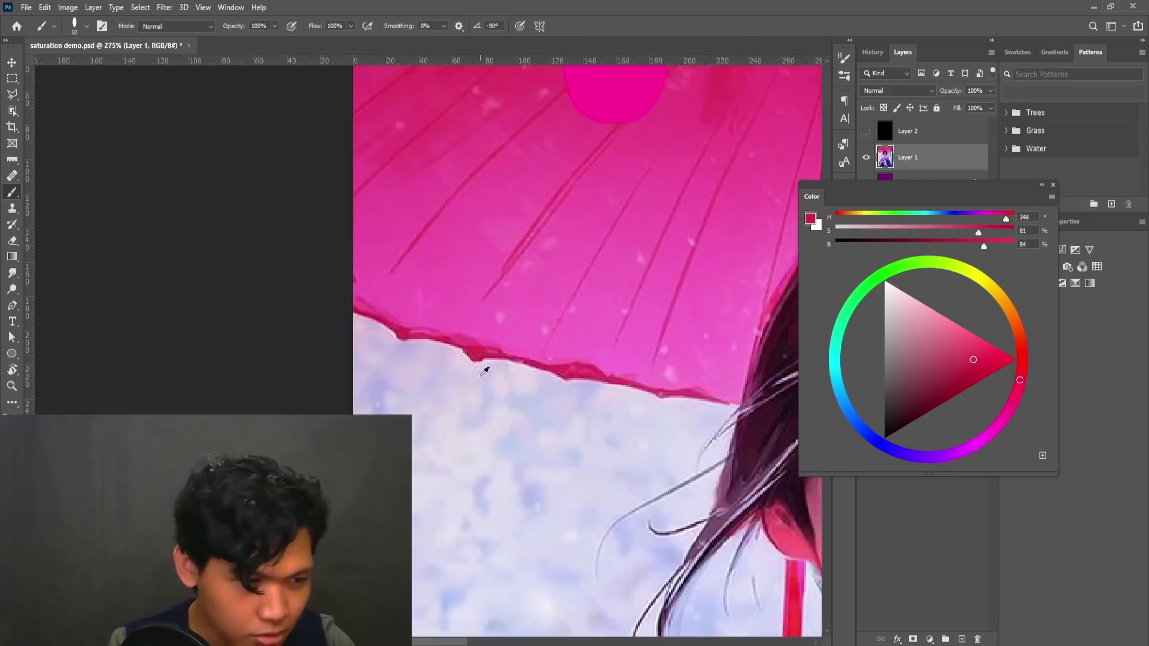
pyautogui.moveTo(518, 440); pyautogui.dragTo(516, 393)
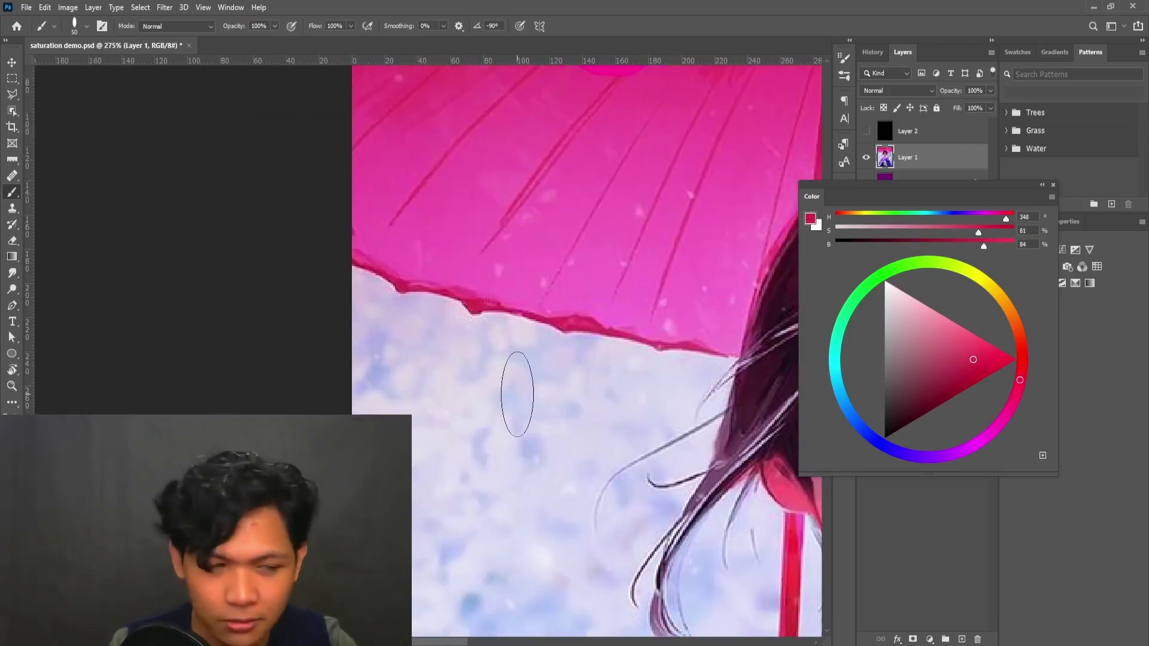
pyautogui.moveTo(523, 376); pyautogui.dragTo(503, 342)
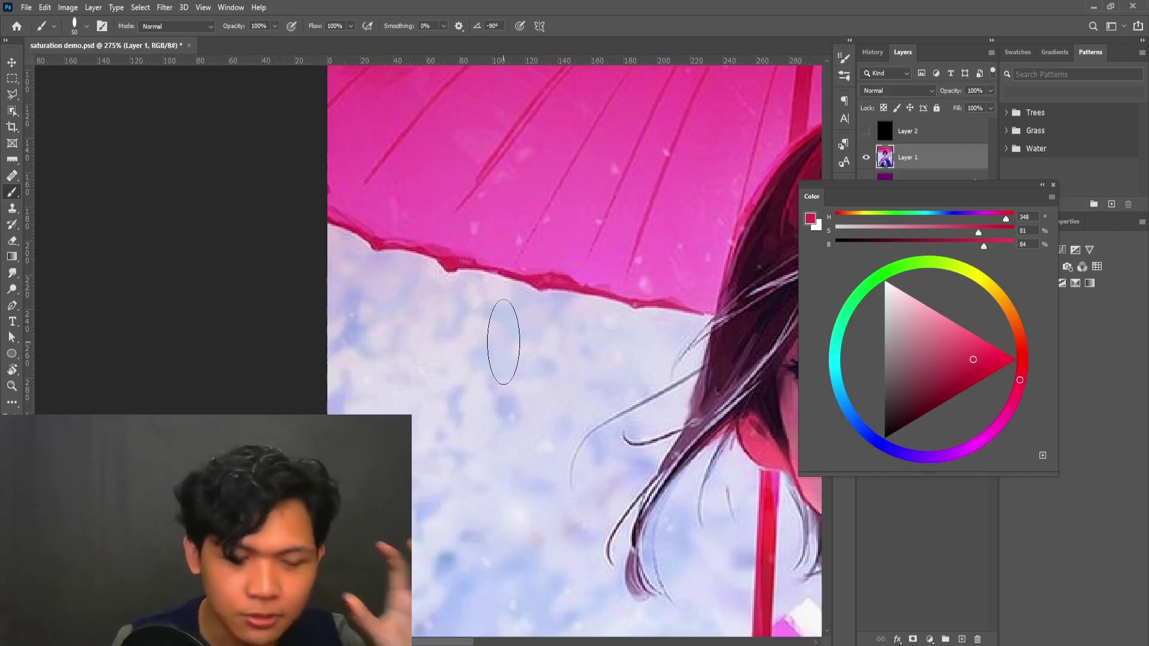
# Sample the pale background just below the umbrella's rim to compare its saturation with the red edge.
pyautogui.moveTo(500, 334); pyautogui.dragTo(429, 303)
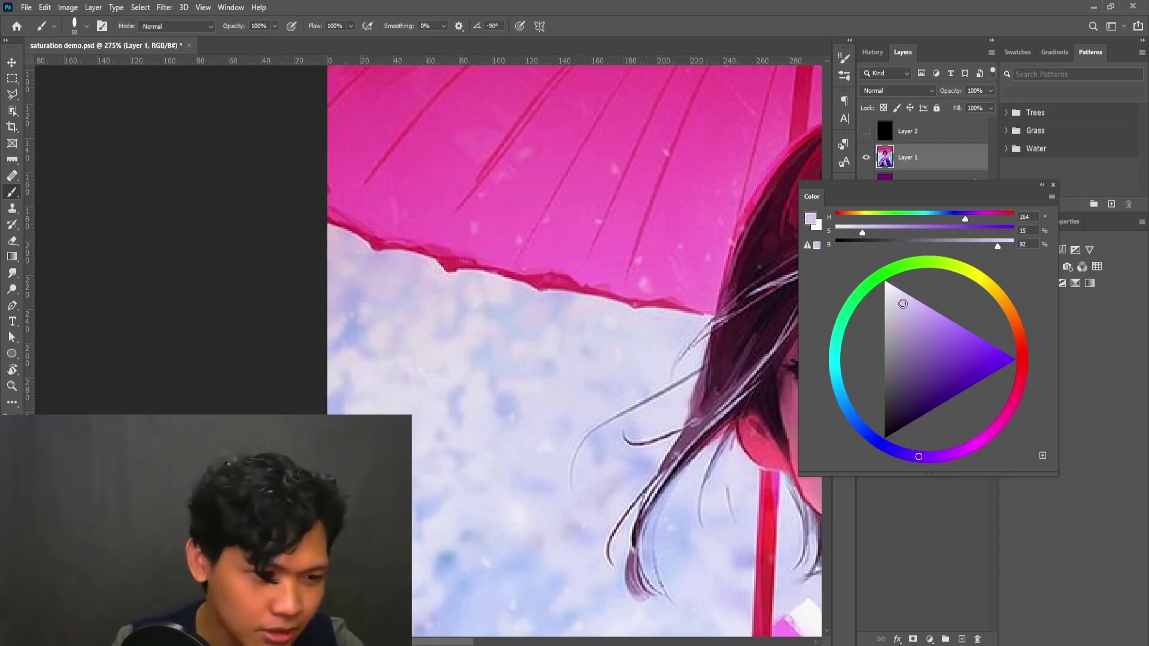
pyautogui.moveTo(501, 524); pyautogui.dragTo(487, 441)
pyautogui.moveTo(481, 487); pyautogui.dragTo(424, 212)
pyautogui.moveTo(536, 244); pyautogui.dragTo(502, 311)
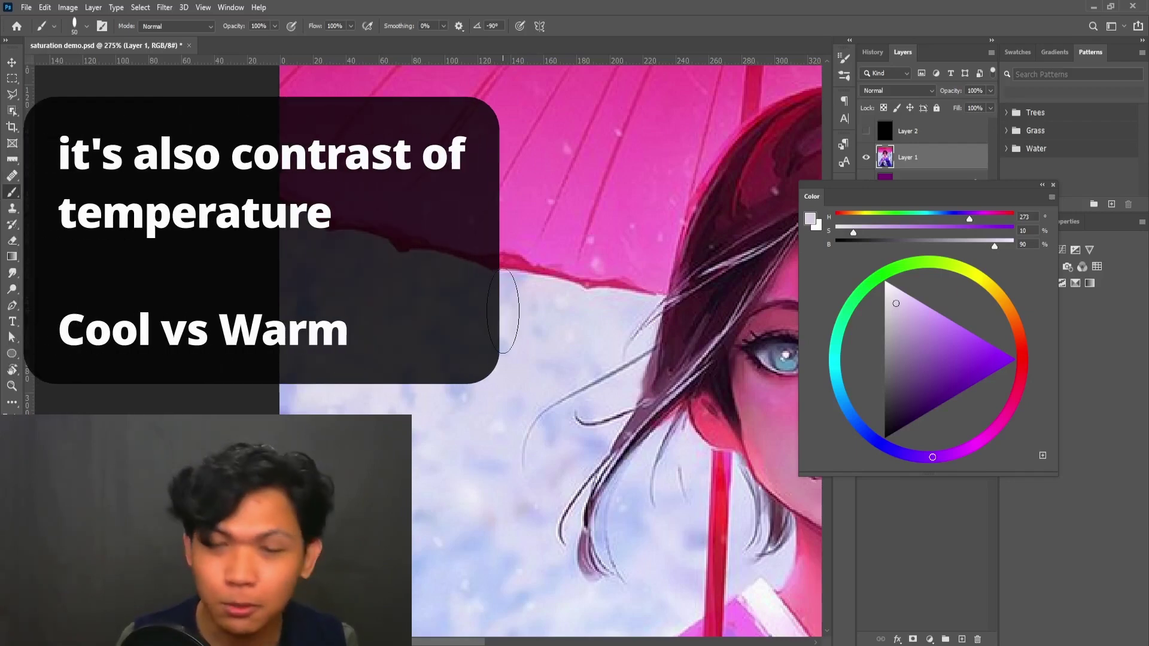
# Sample the red accent stripes beside the knot of the kimono's bow to examine their saturation.
pyautogui.moveTo(603, 318); pyautogui.dragTo(310, 306)
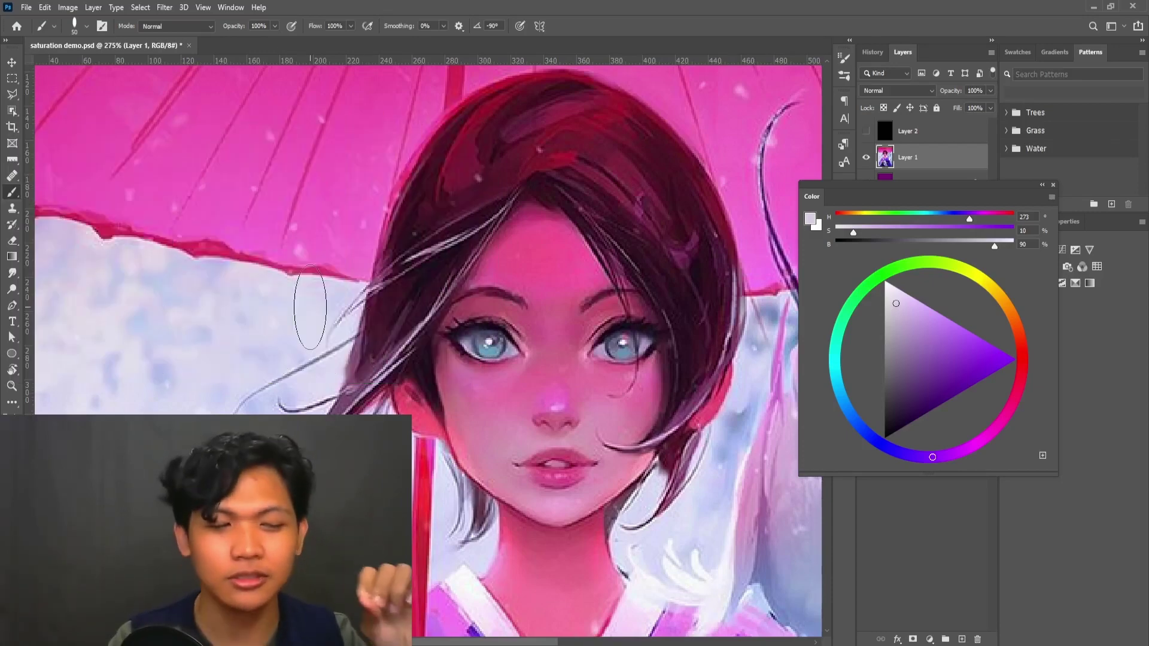
pyautogui.moveTo(473, 395); pyautogui.dragTo(429, 99)
pyautogui.moveTo(461, 389); pyautogui.dragTo(446, 240)
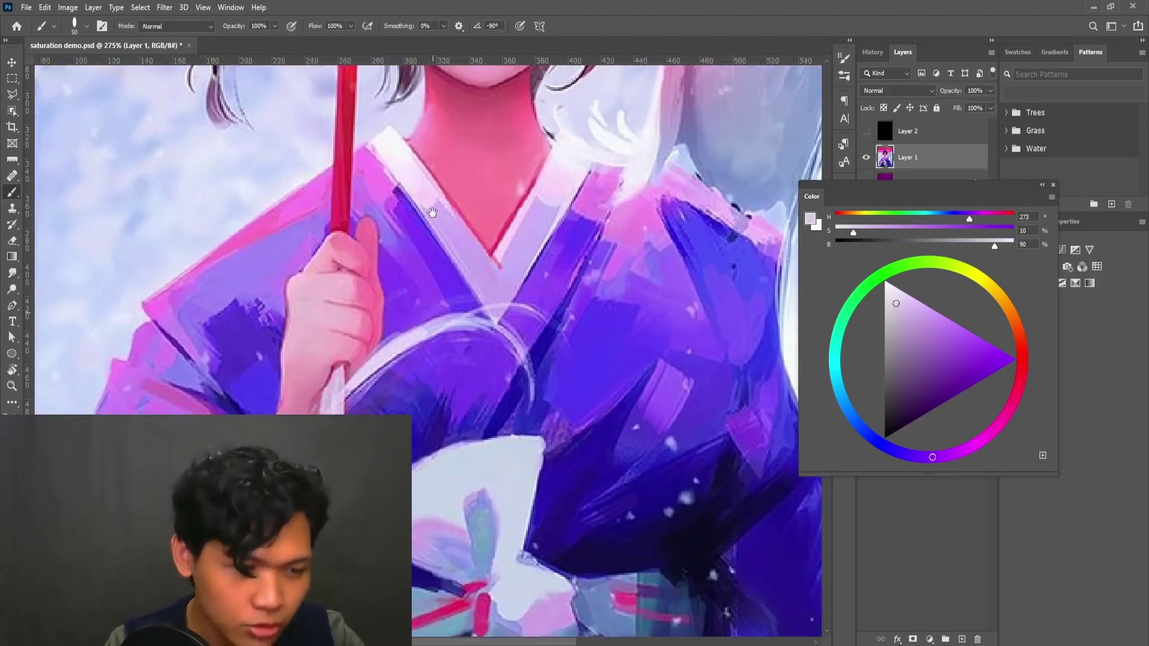
pyautogui.moveTo(455, 299); pyautogui.dragTo(446, 154)
pyautogui.moveTo(467, 336); pyautogui.dragTo(450, 242)
pyautogui.keyDown('alt'); pyautogui.click(482, 357); pyautogui.keyUp('alt')
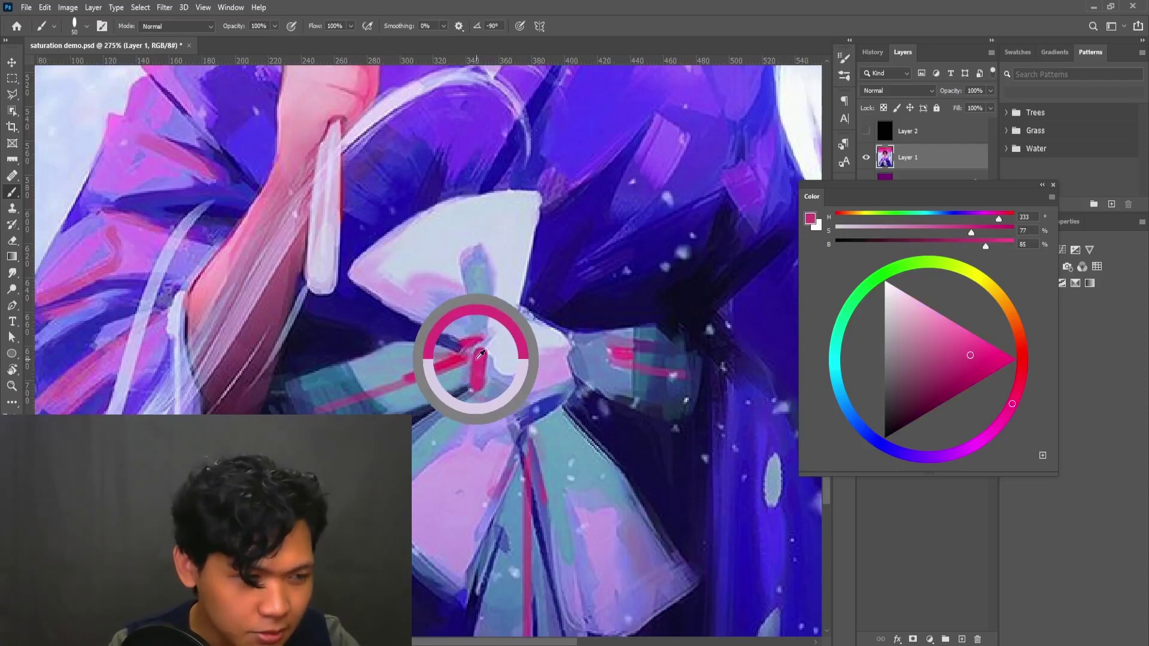
pyautogui.moveTo(481, 354); pyautogui.dragTo(462, 361)
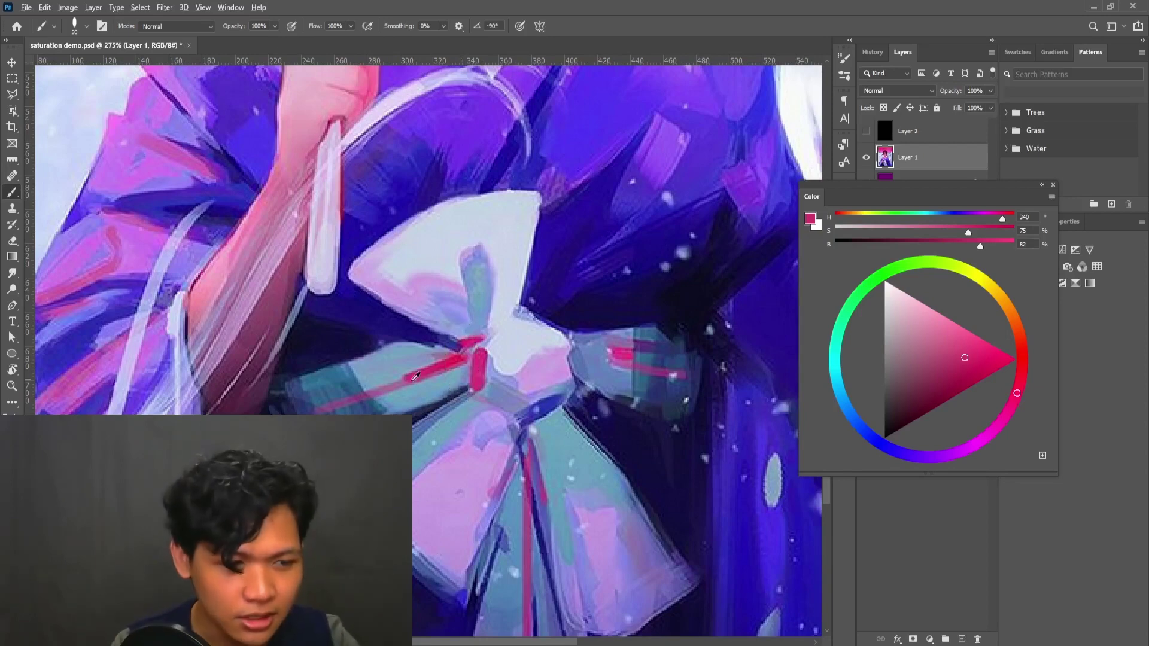
# Compare the colours around the kimono's bow with its red accents by sampling them, and review the whole painting.
pyautogui.moveTo(415, 376); pyautogui.dragTo(512, 473)
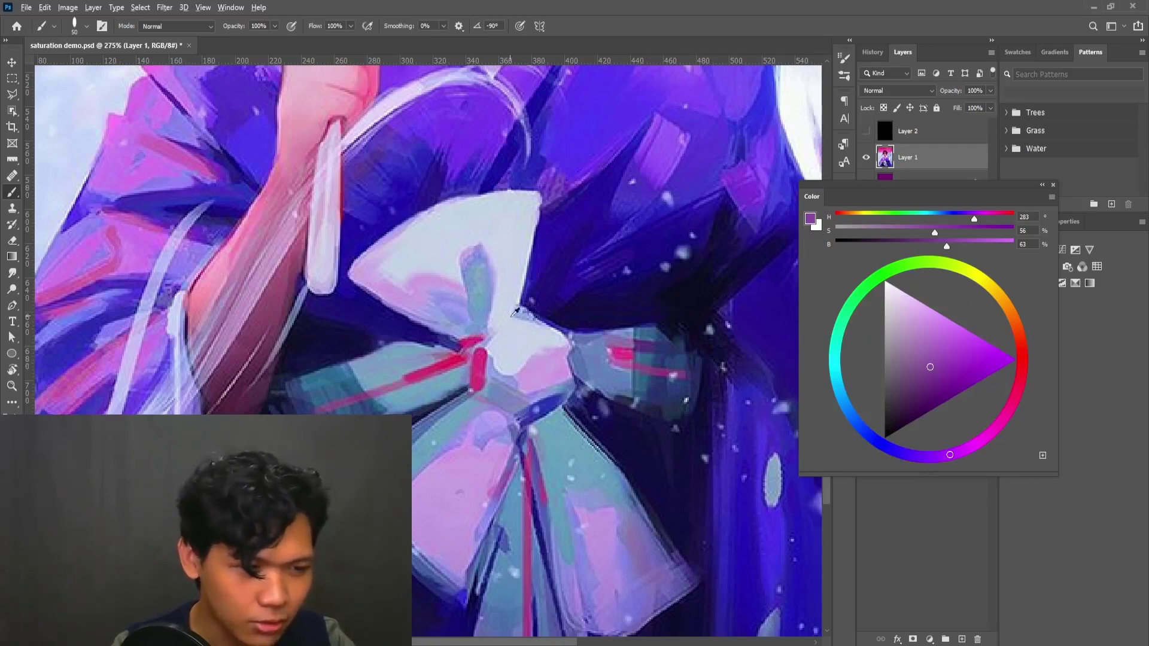
pyautogui.moveTo(430, 271); pyautogui.dragTo(492, 350)
pyautogui.moveTo(488, 352); pyautogui.dragTo(474, 368)
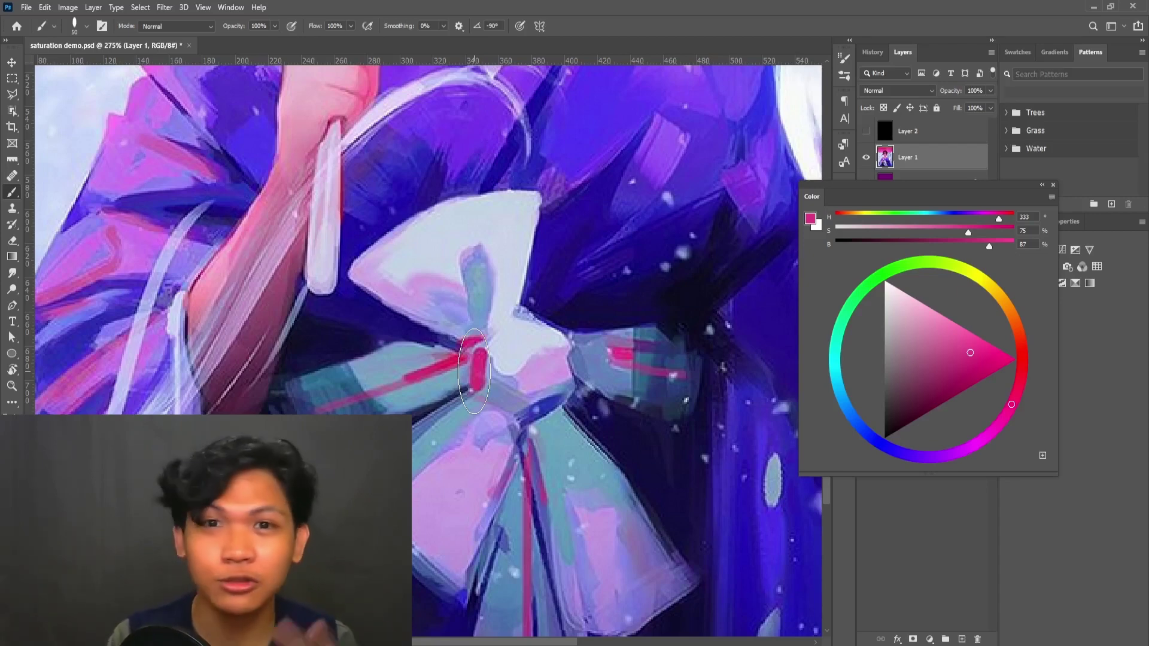
pyautogui.moveTo(565, 354)
pyautogui.mouseDown()
pyautogui.moveTo(503, 354)
pyautogui.moveTo(523, 474)
pyautogui.mouseUp()
pyautogui.moveTo(546, 405); pyautogui.dragTo(551, 454)
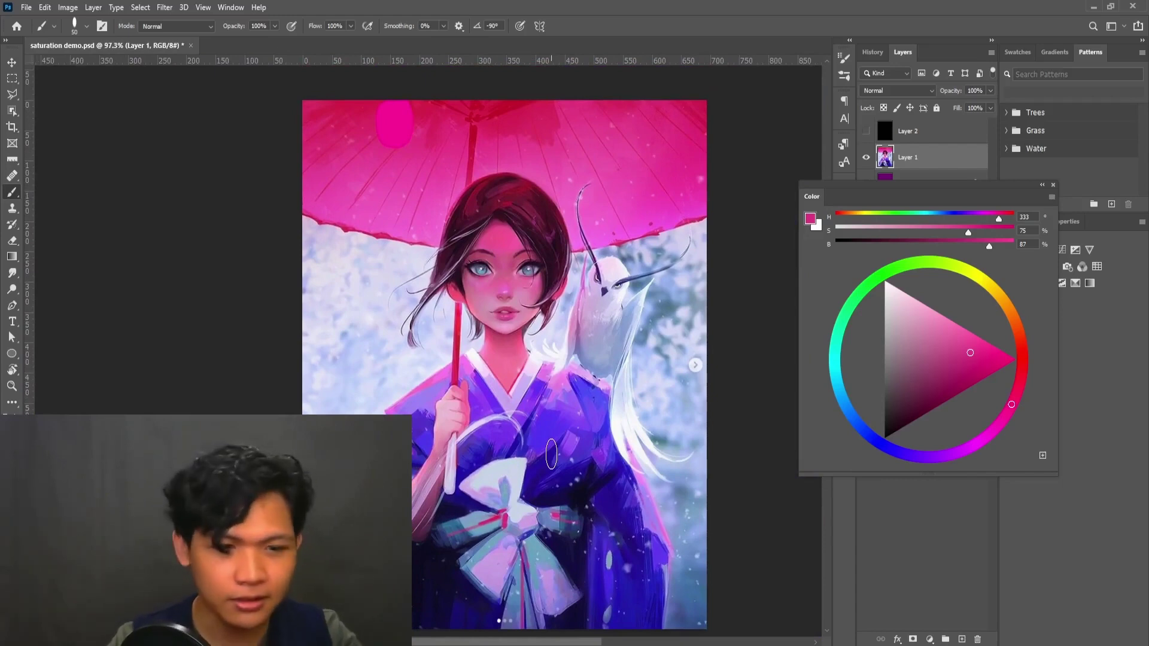